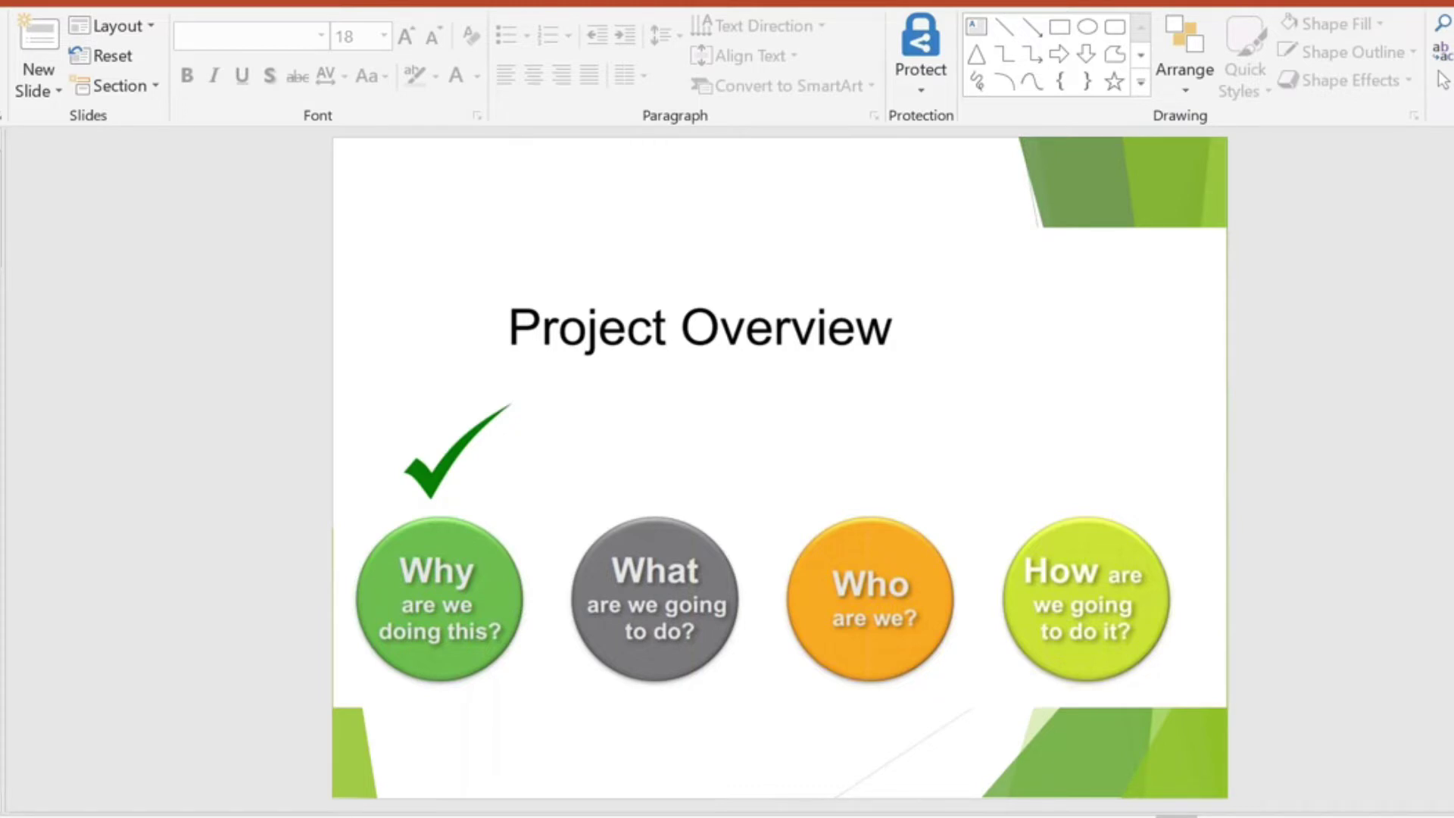
# Step: Page from Implementation Methodology via the Overview section to the Workday Objectives slide
pyautogui.press('pagedown')
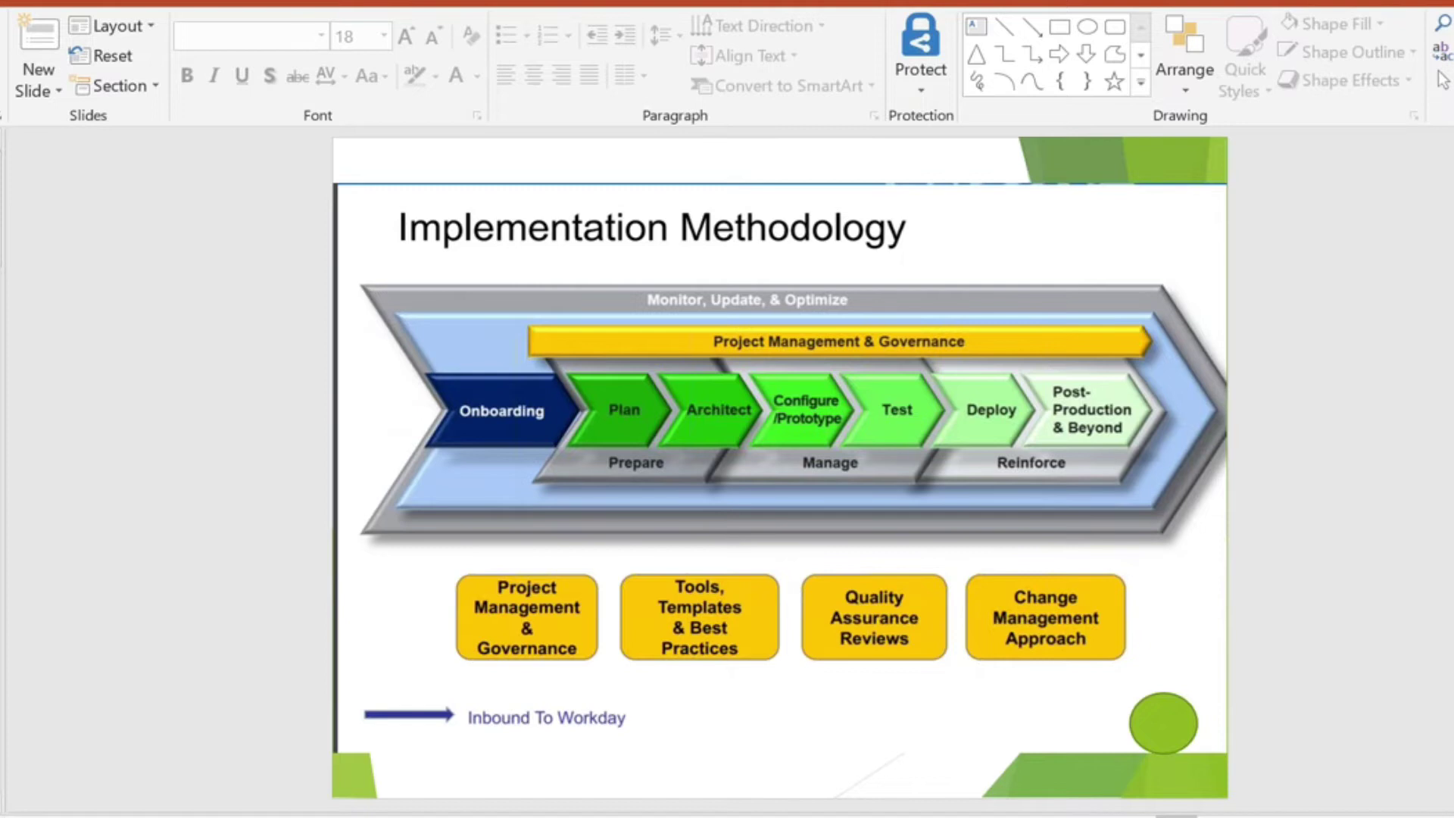
pyautogui.press('pageup')
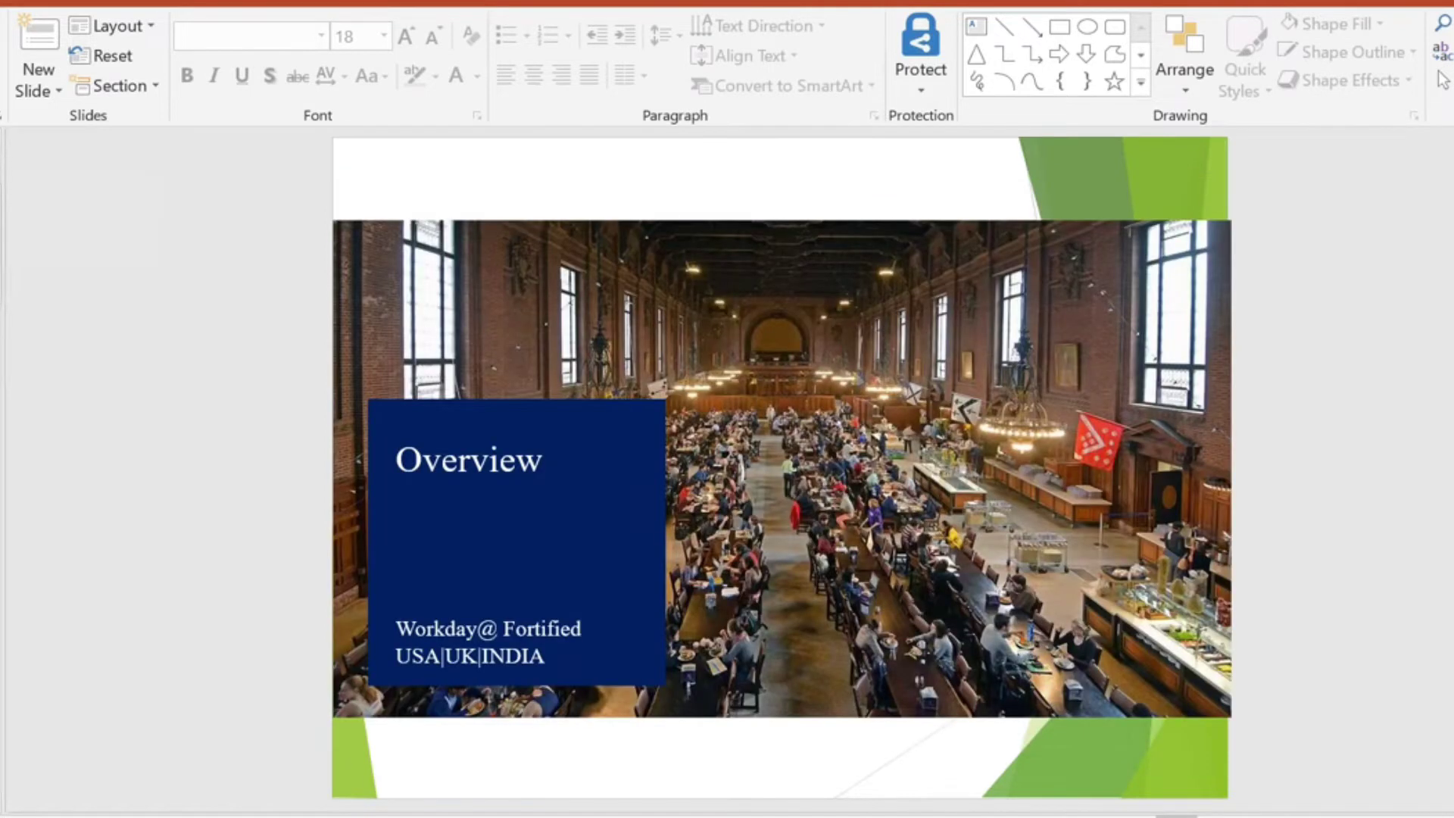
pyautogui.press('pagedown')
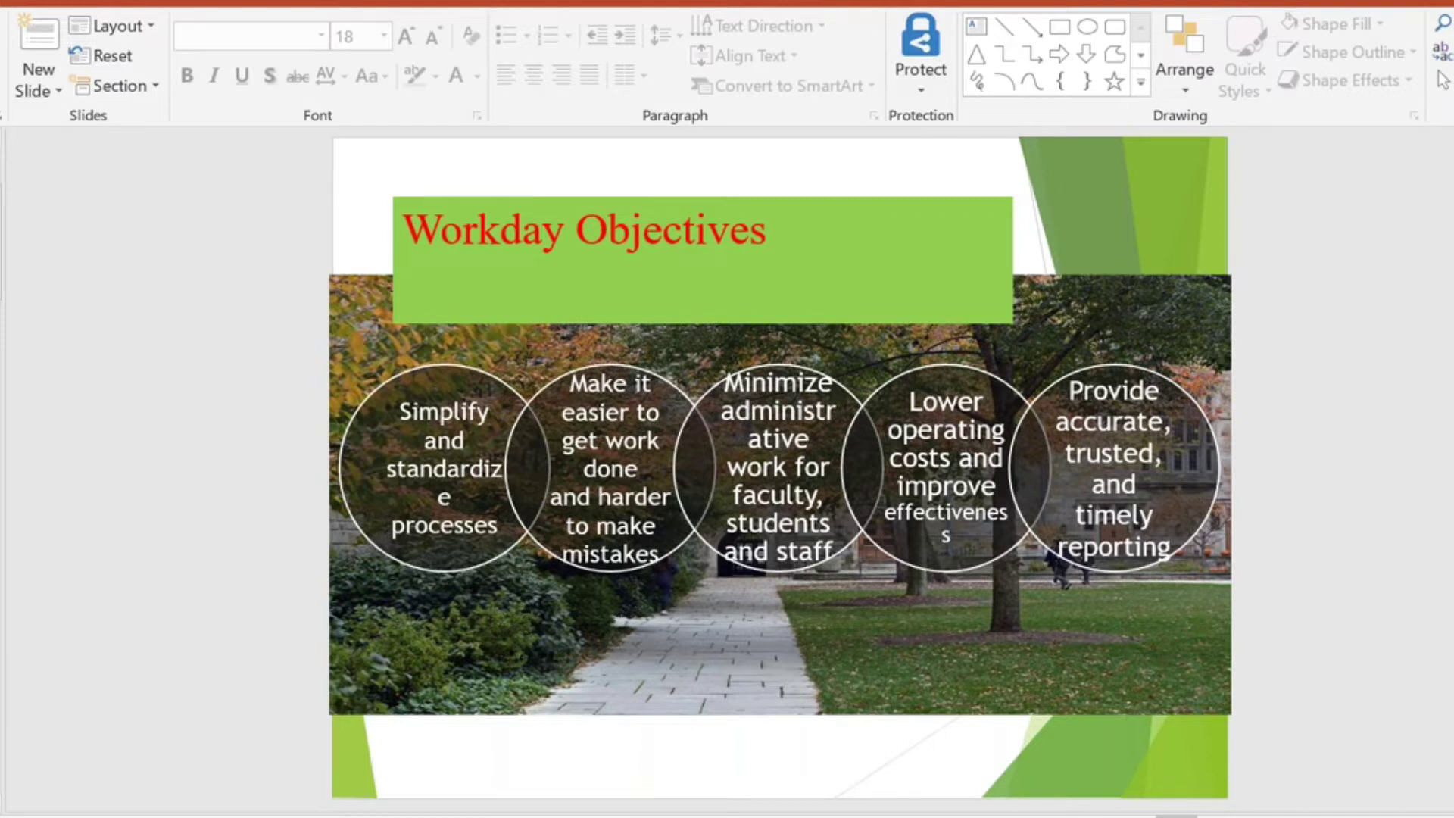
# Step: Advance past the higher education needs slide to reach Program Team
pyautogui.press('pagedown')
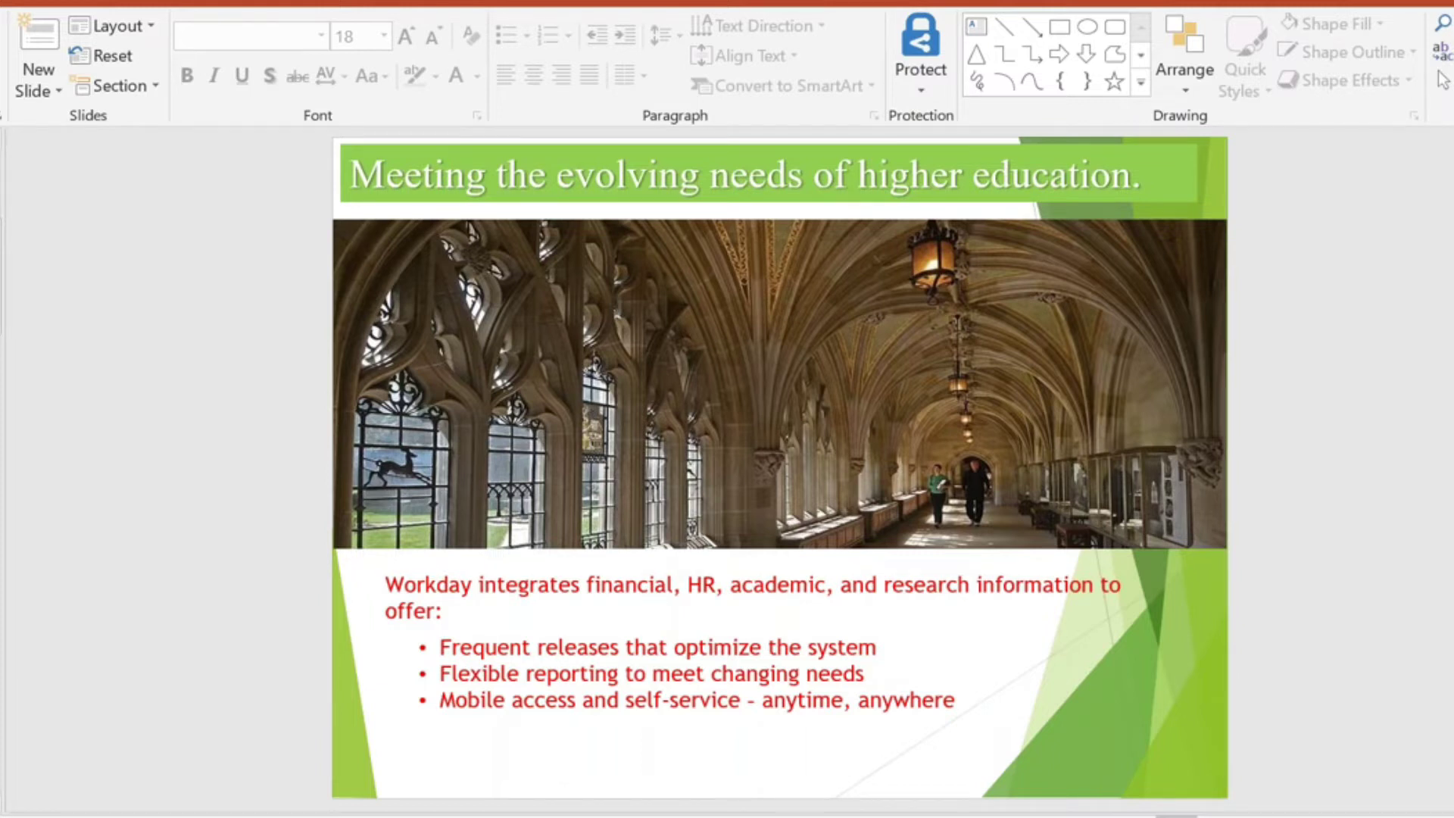
pyautogui.press('pagedown')
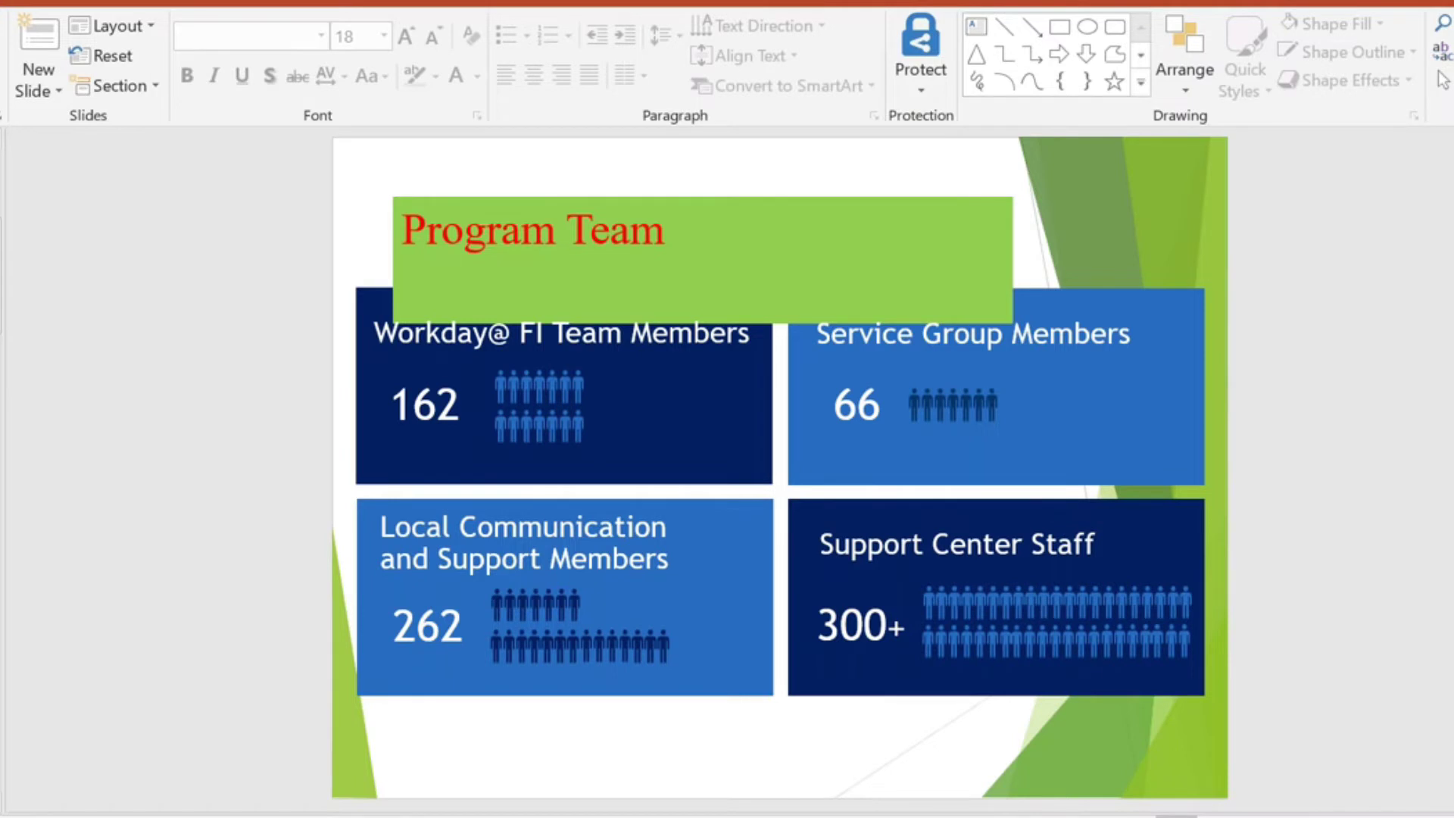
# Step: Step past Program Team and Impacted Systems to reach the Timeline slide
pyautogui.press('pagedown')
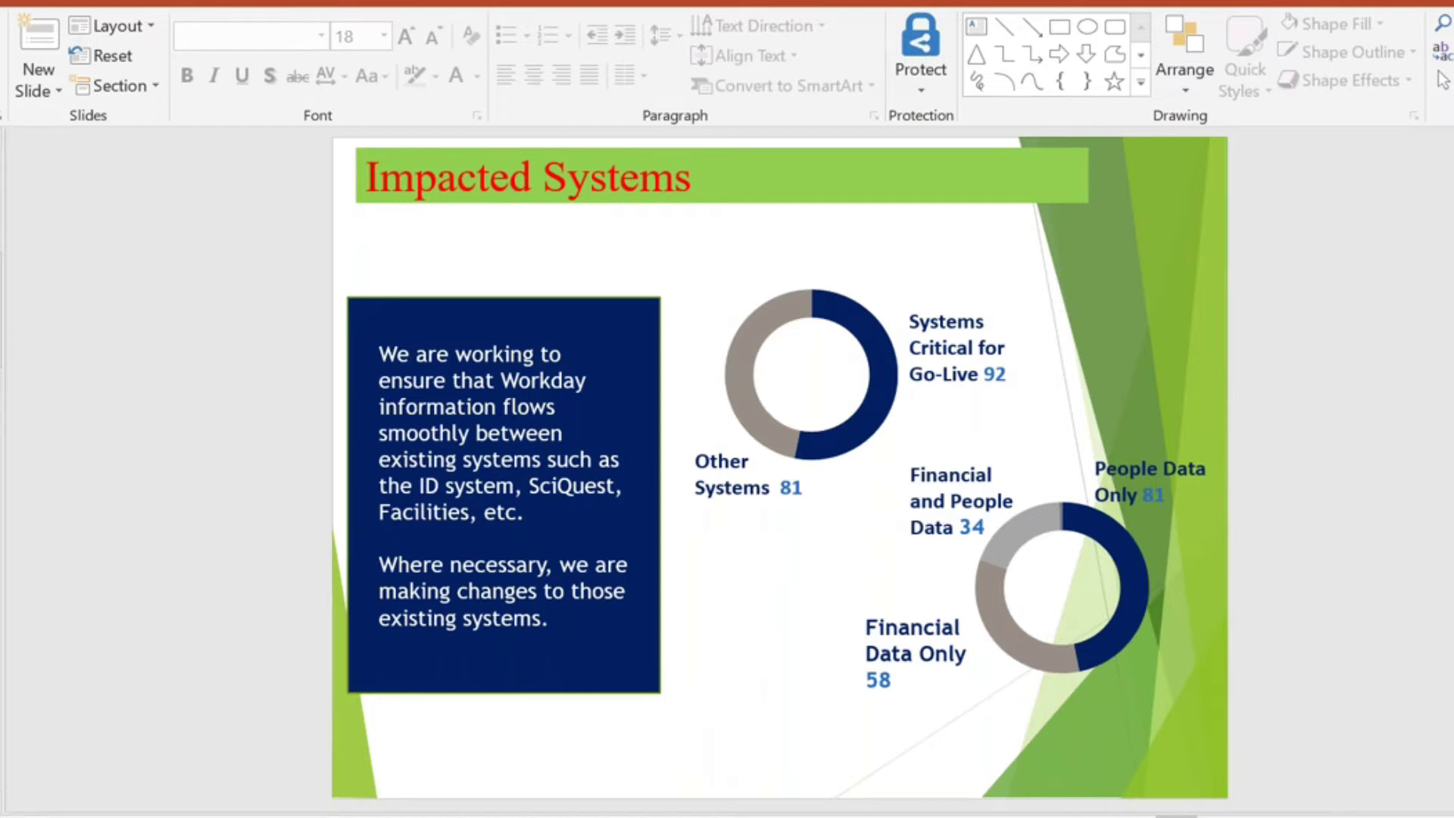
pyautogui.press('pagedown')
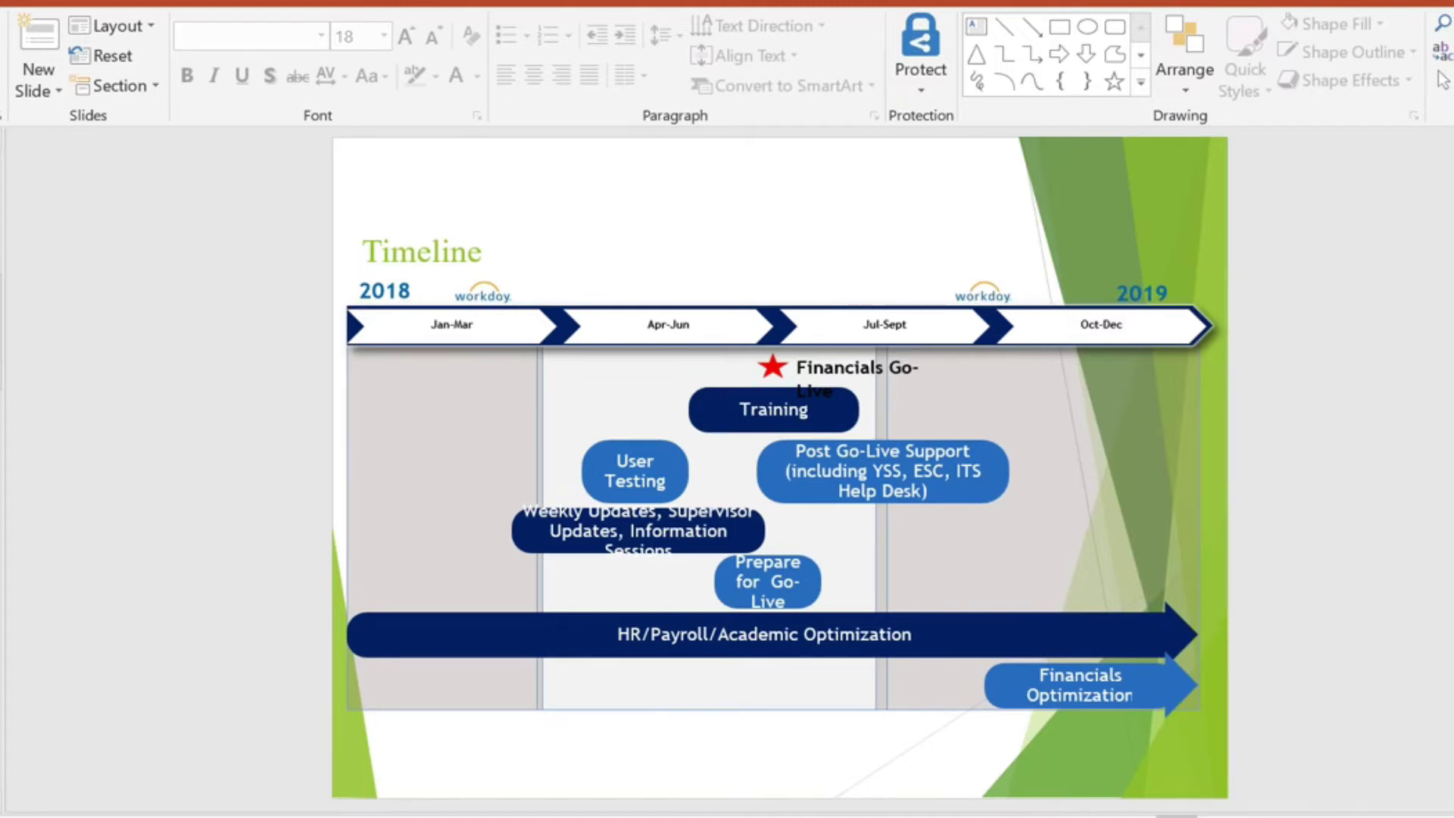
# Step: Advance through Workday Features and Financial Functions Moving to Workday to Mobile Expenses Capabilities
pyautogui.press('pagedown')
pyautogui.press('pagedown')
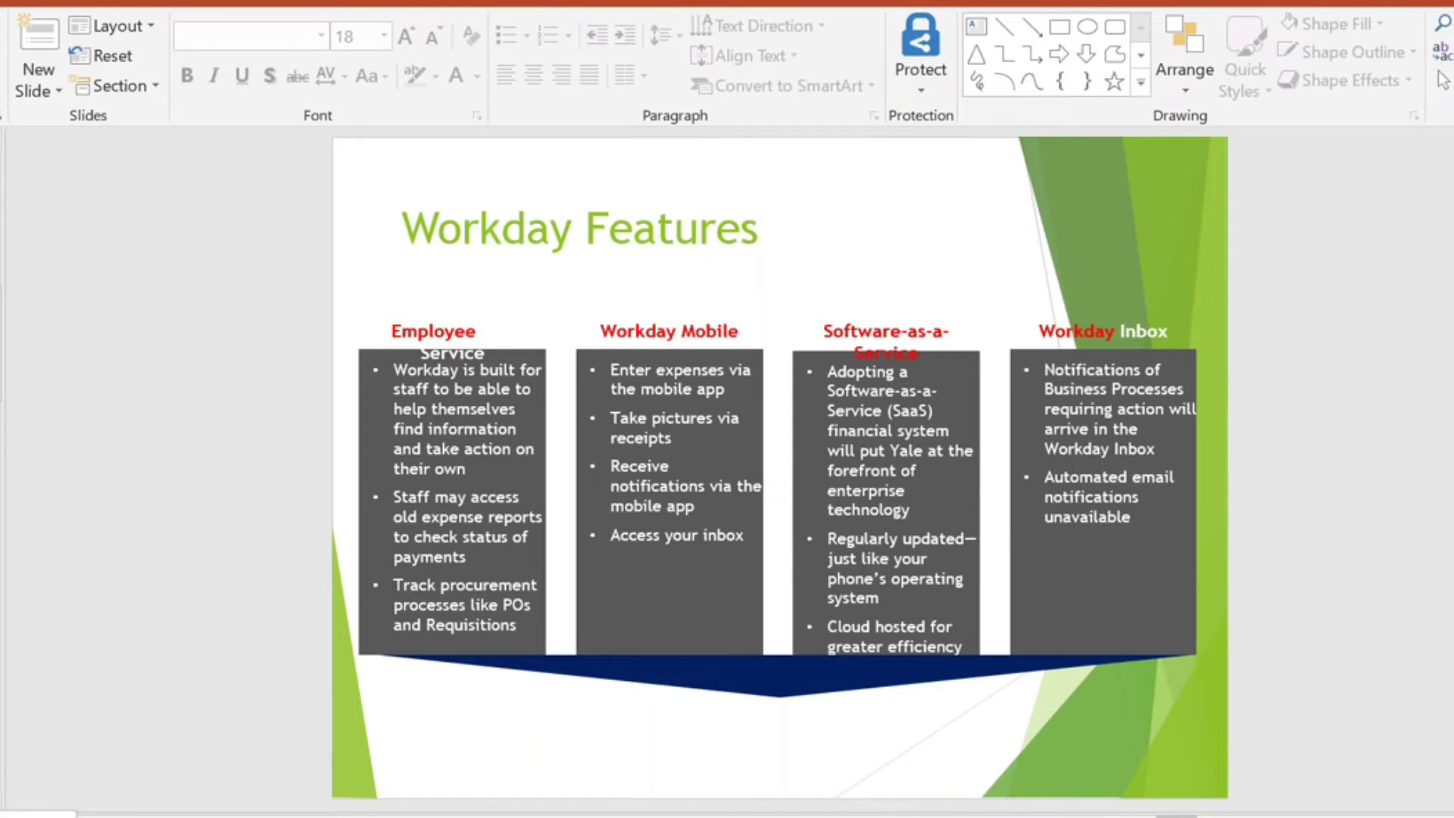
pyautogui.press('pagedown')
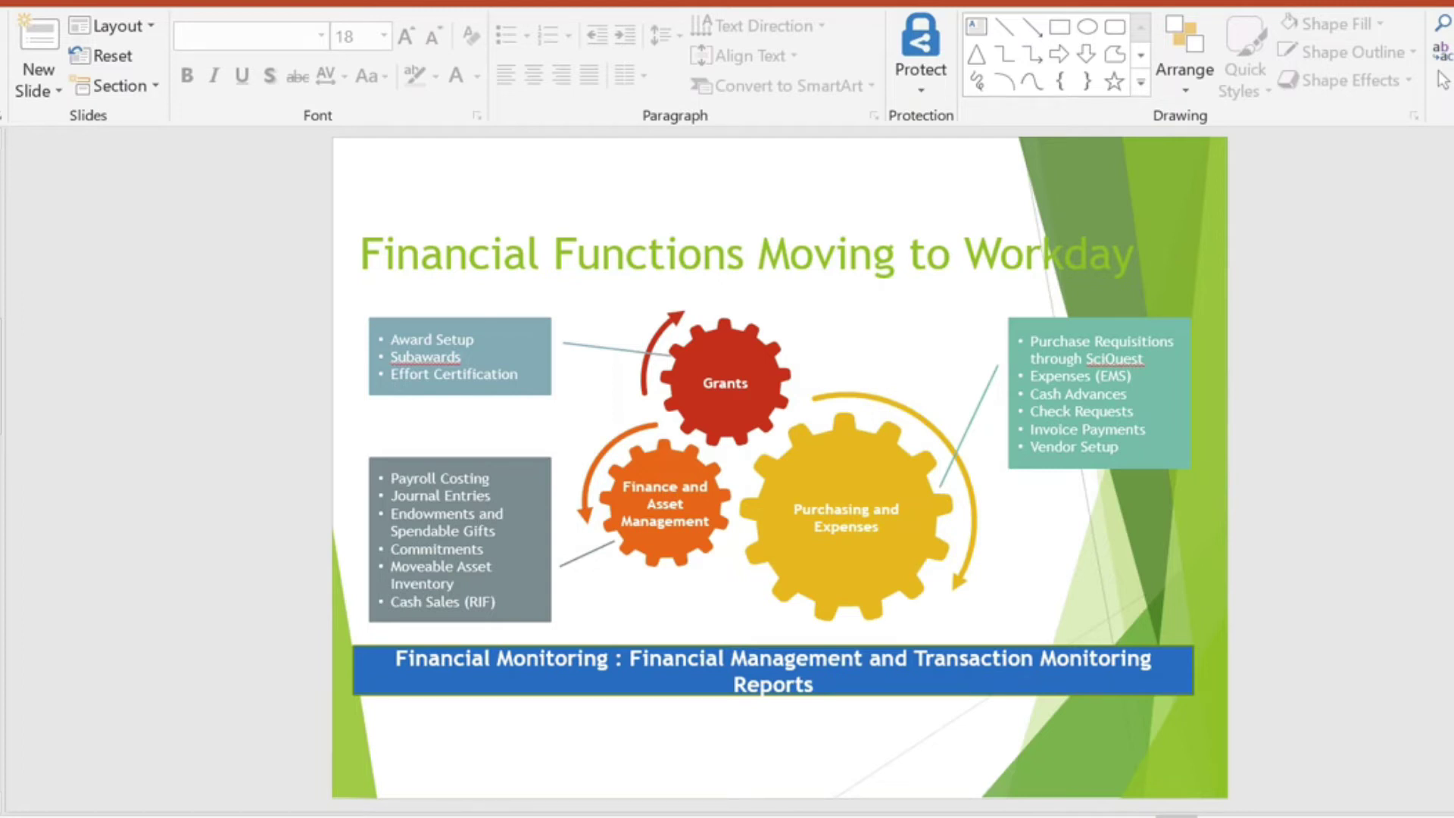
pyautogui.press('pagedown')
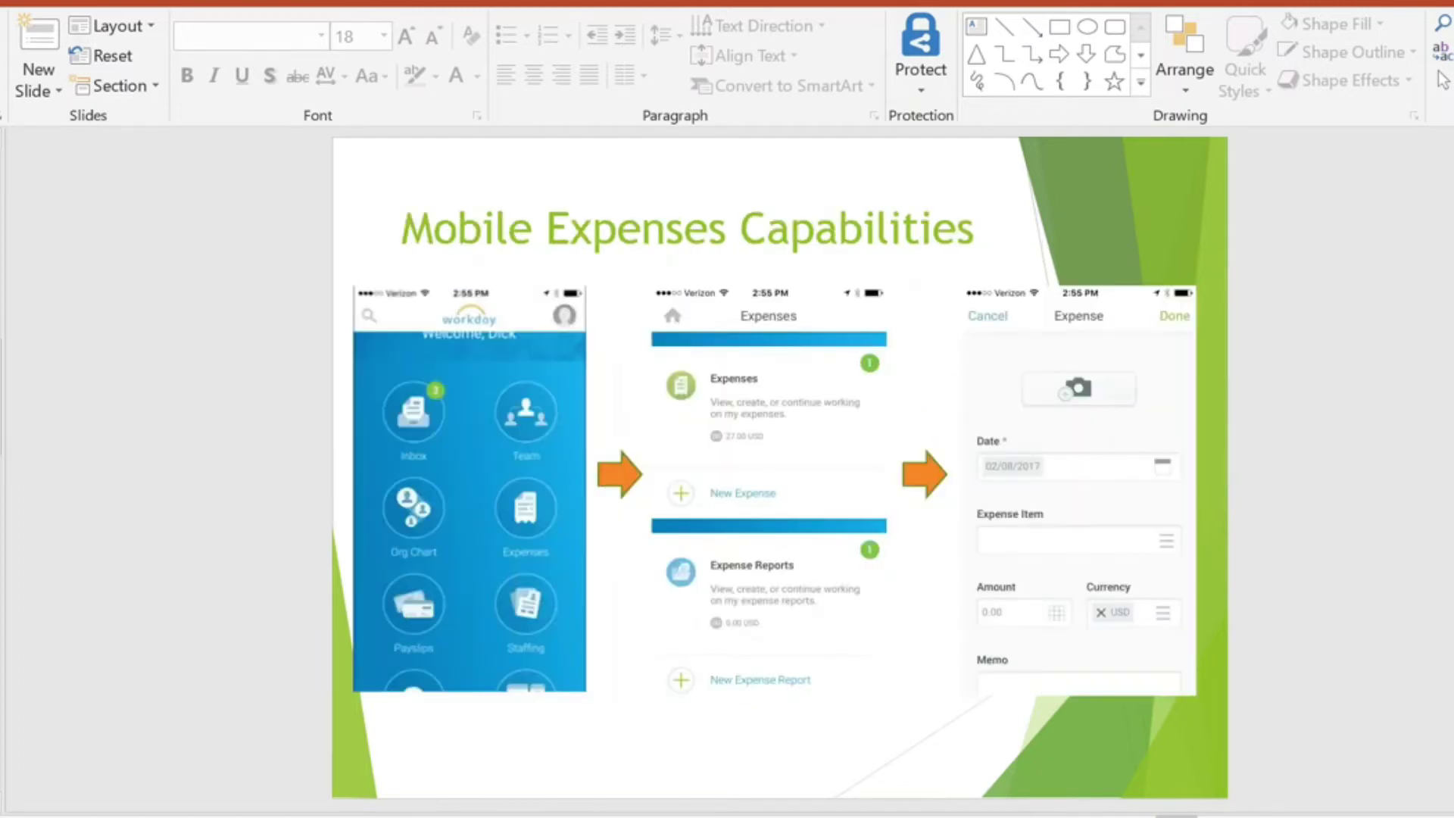
# Step: Page through Workday Roles, Chart of Accounts, Next Steps, Go-Live prep and What's Next slides
pyautogui.press('pagedown')
pyautogui.press('pagedown')
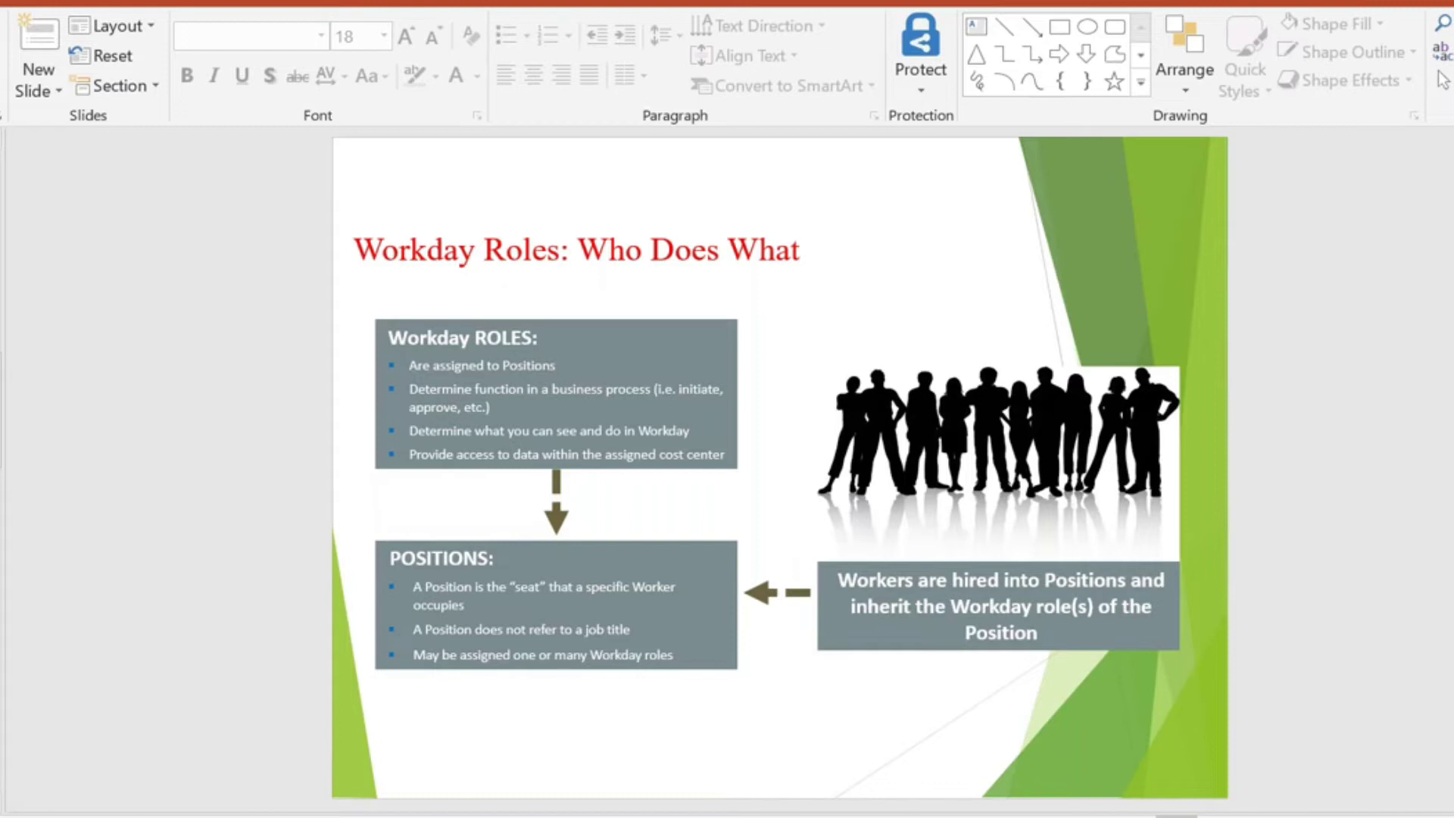
pyautogui.press('pagedown')
pyautogui.press('pagedown')
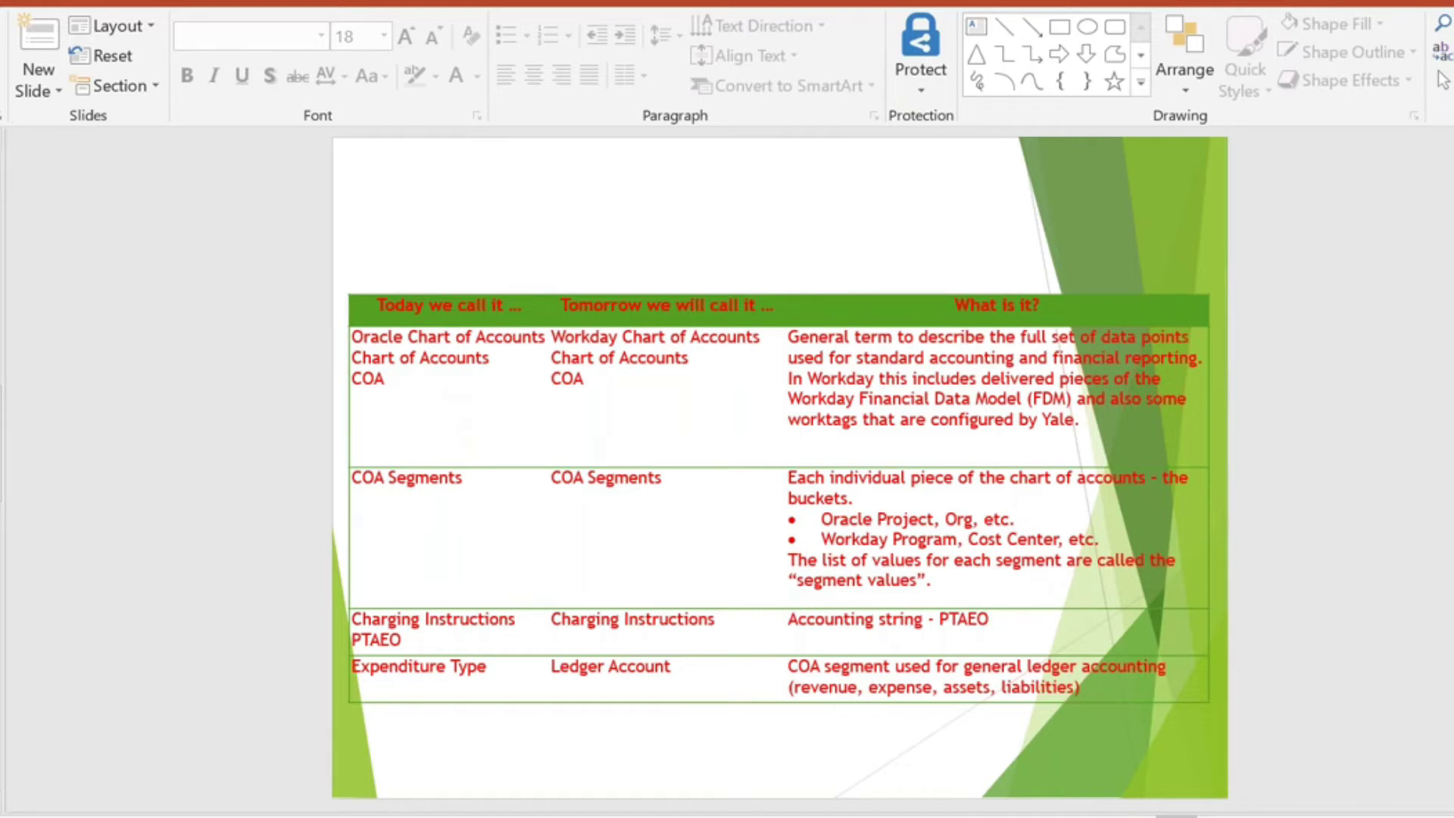
pyautogui.press('pagedown')
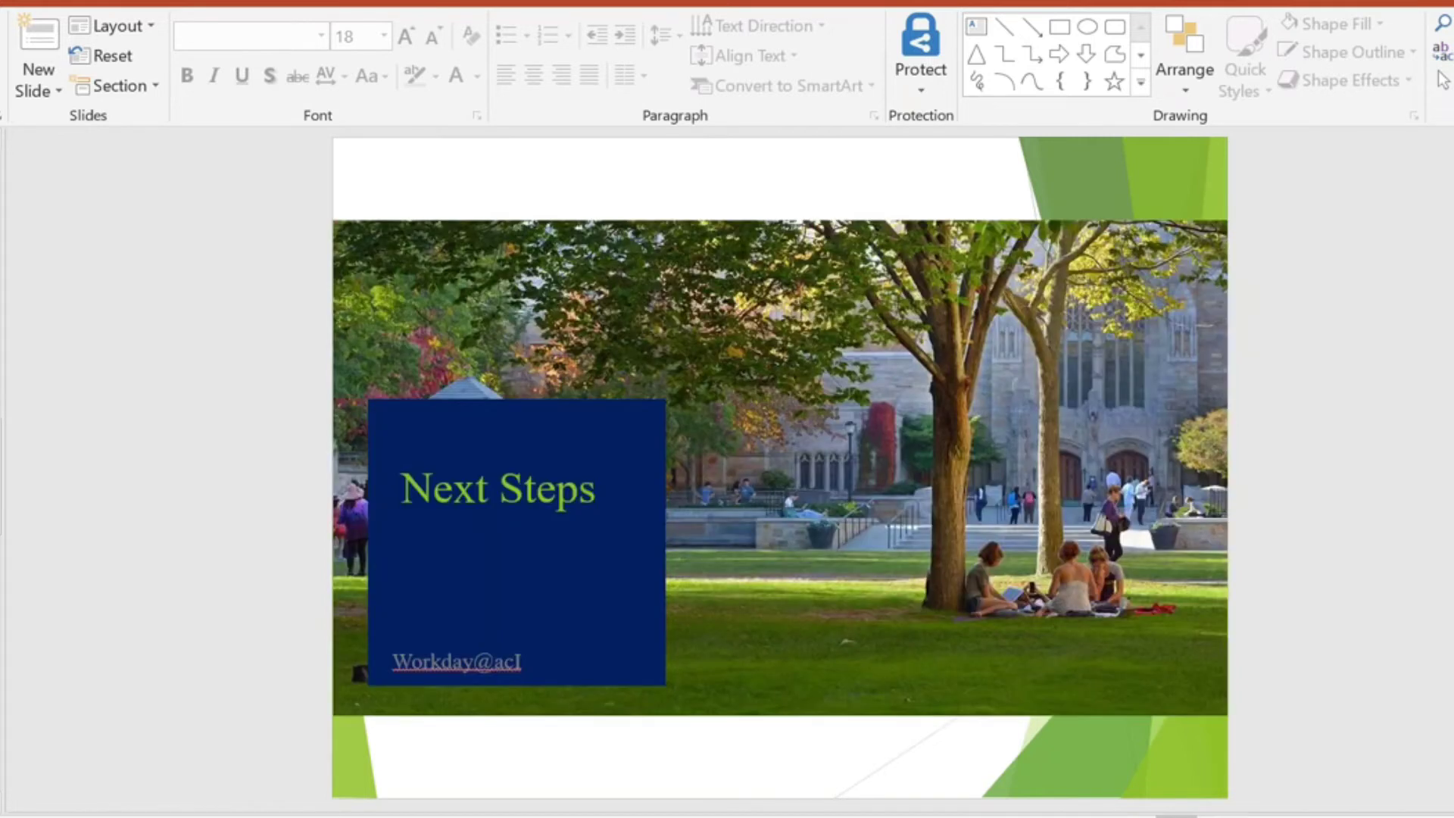
pyautogui.press('pagedown')
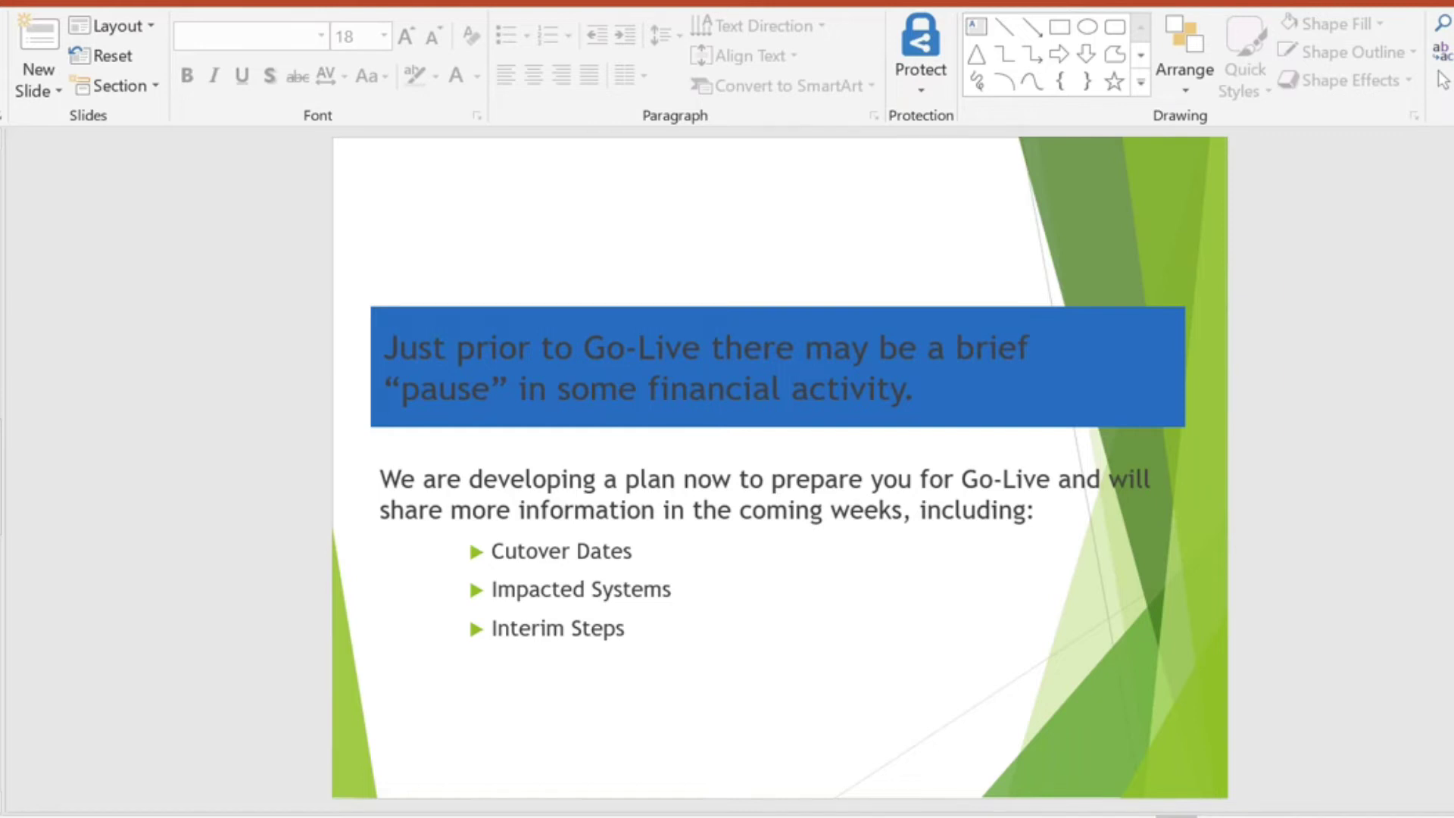
pyautogui.press('pagedown')
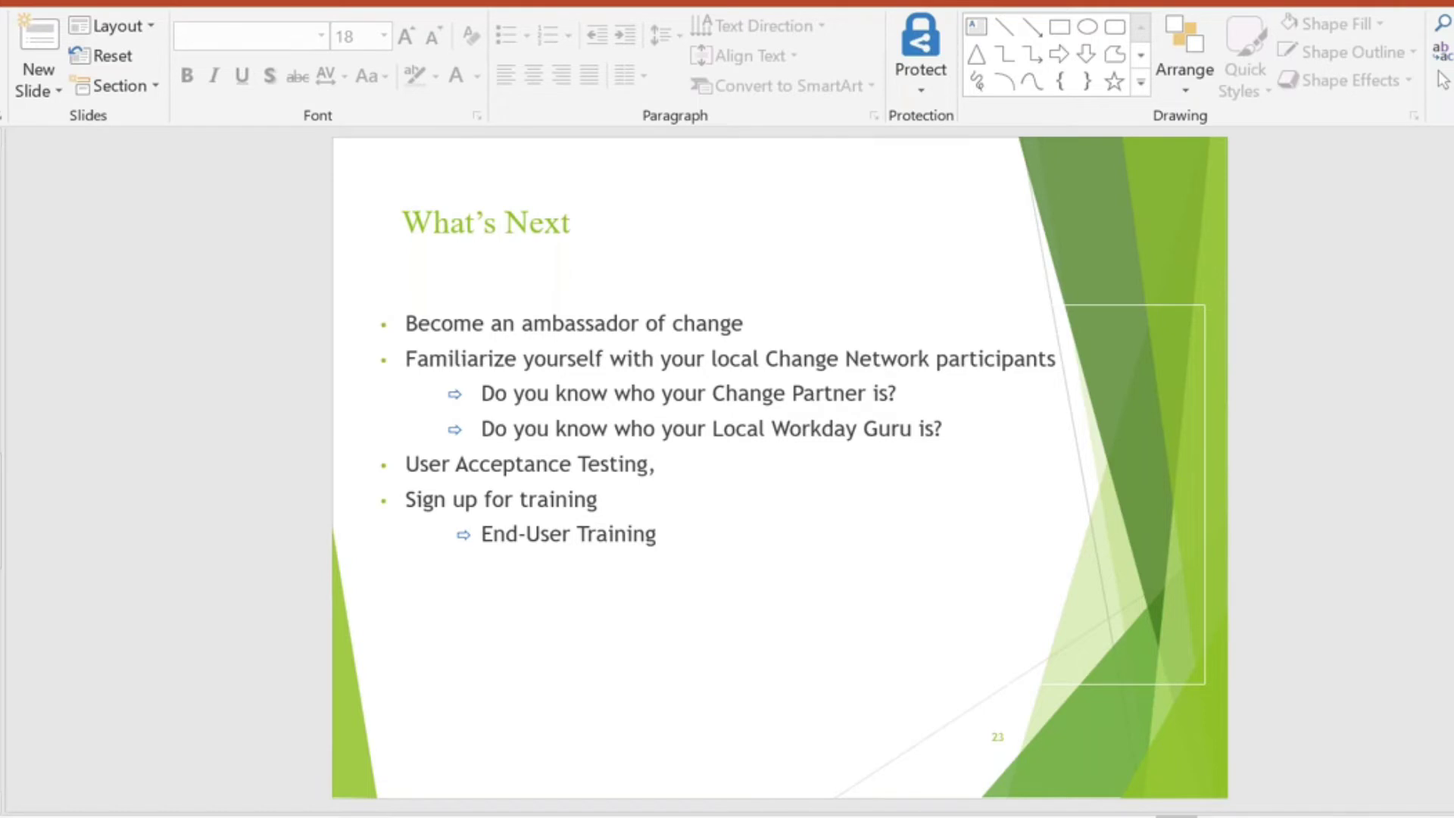
pyautogui.press('pageup')
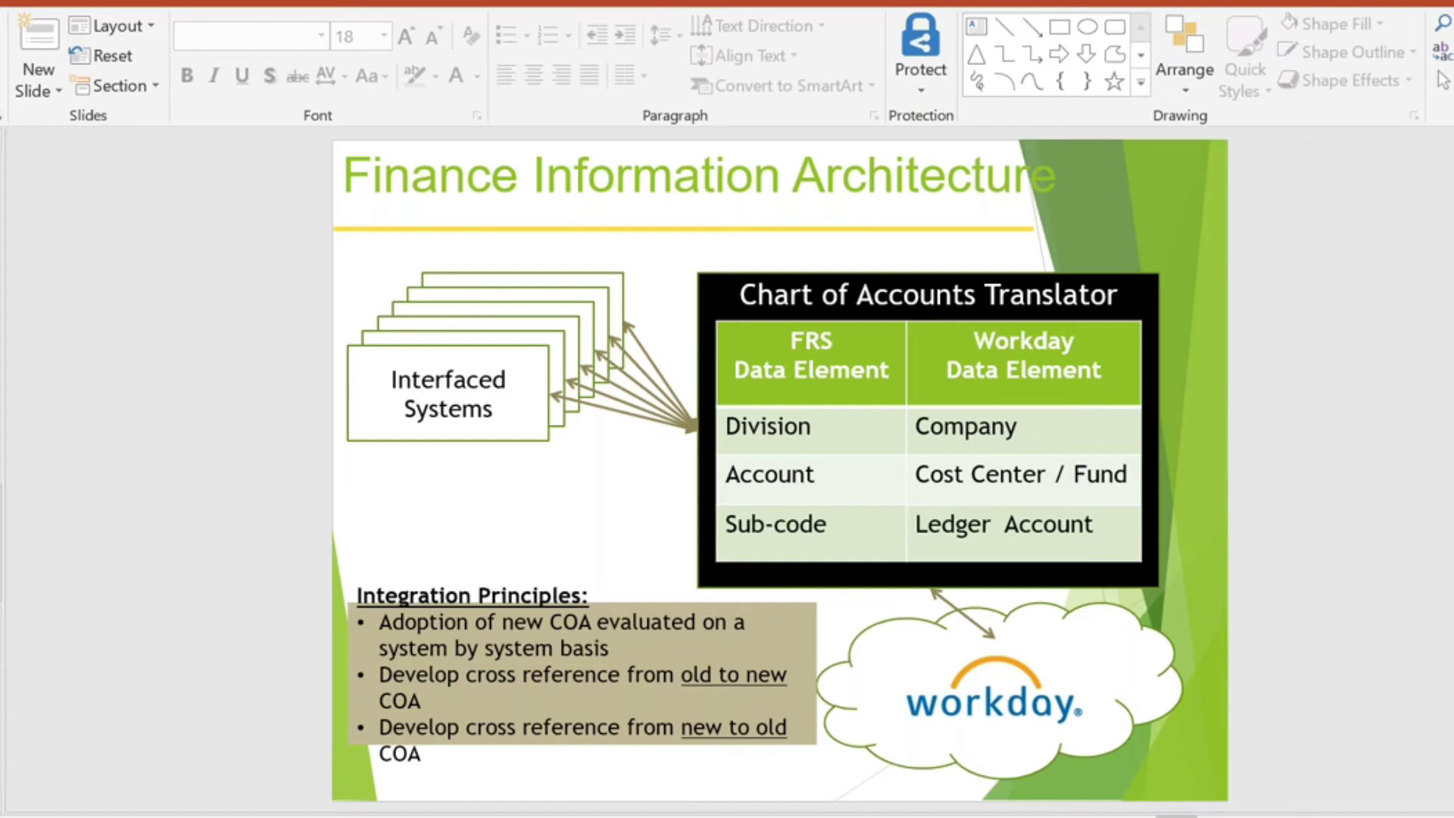
# Step: Advance through Financial Reporting Environments to the Workday Financials Overall Scope slide
pyautogui.press('pagedown')
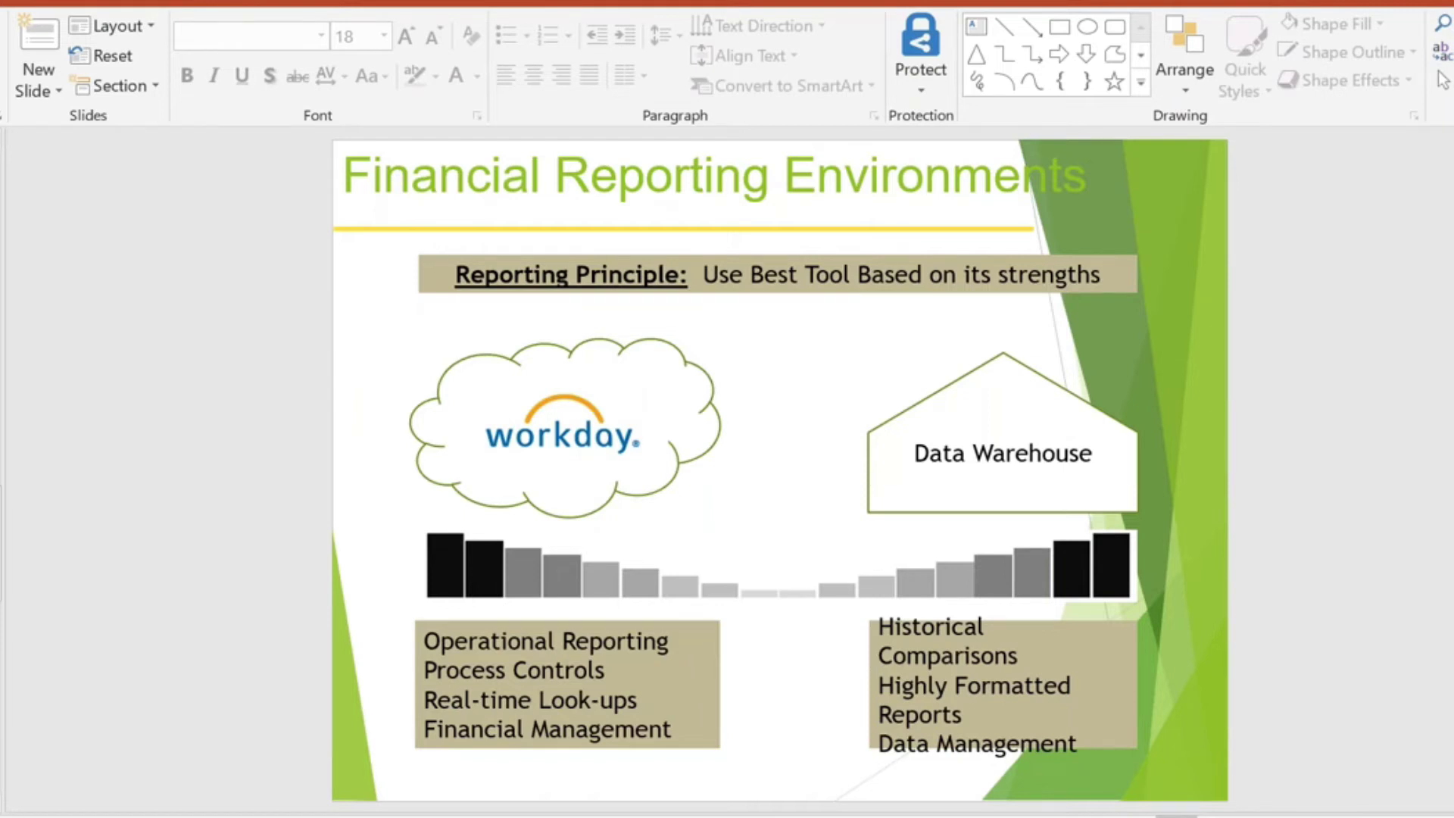
pyautogui.press('pagedown')
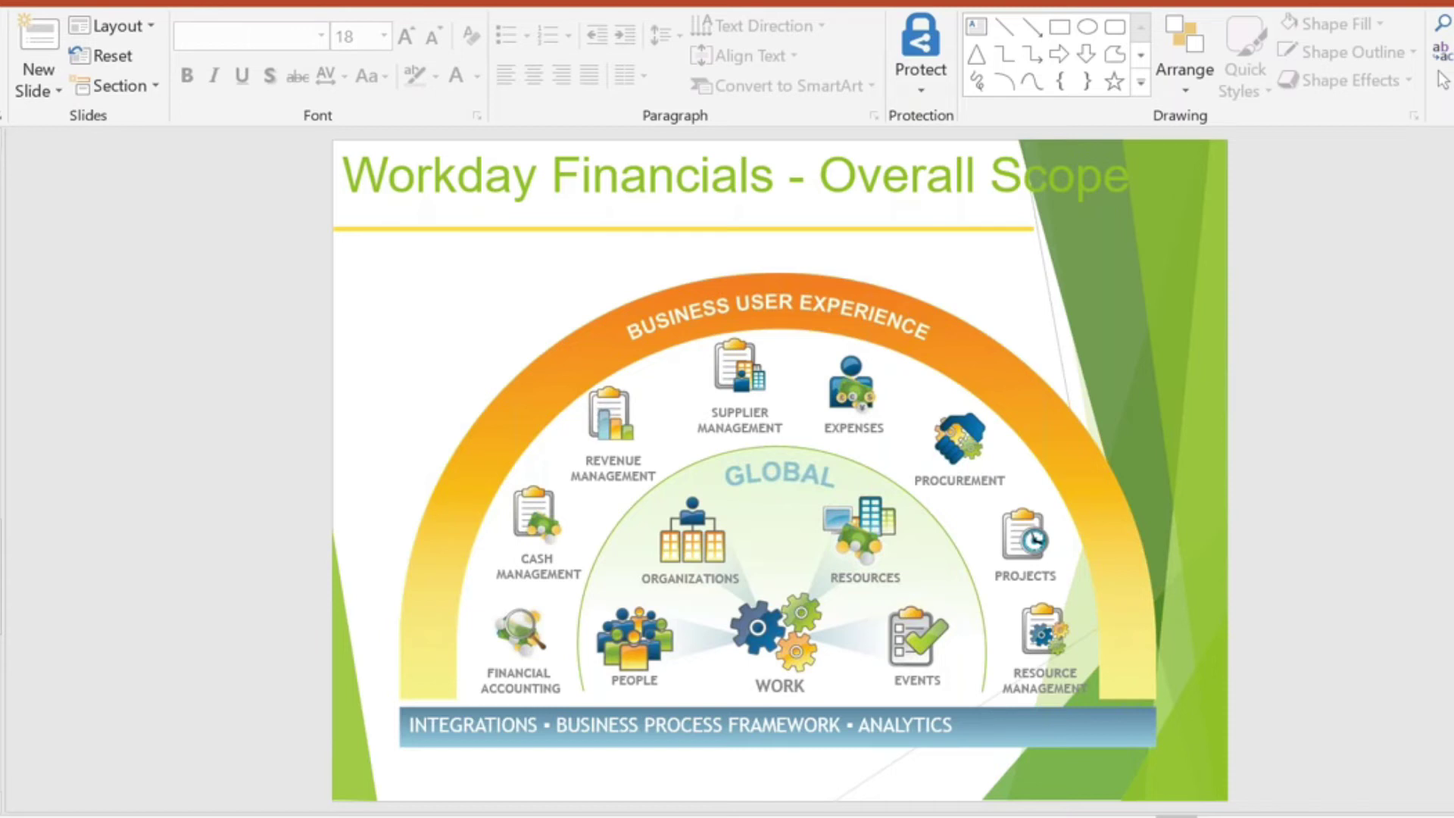
# Step: Page through Financial Accounting, Post-Award Grant Mgmt, Accounts Payable and Change Management to slide 34
pyautogui.press('pagedown')
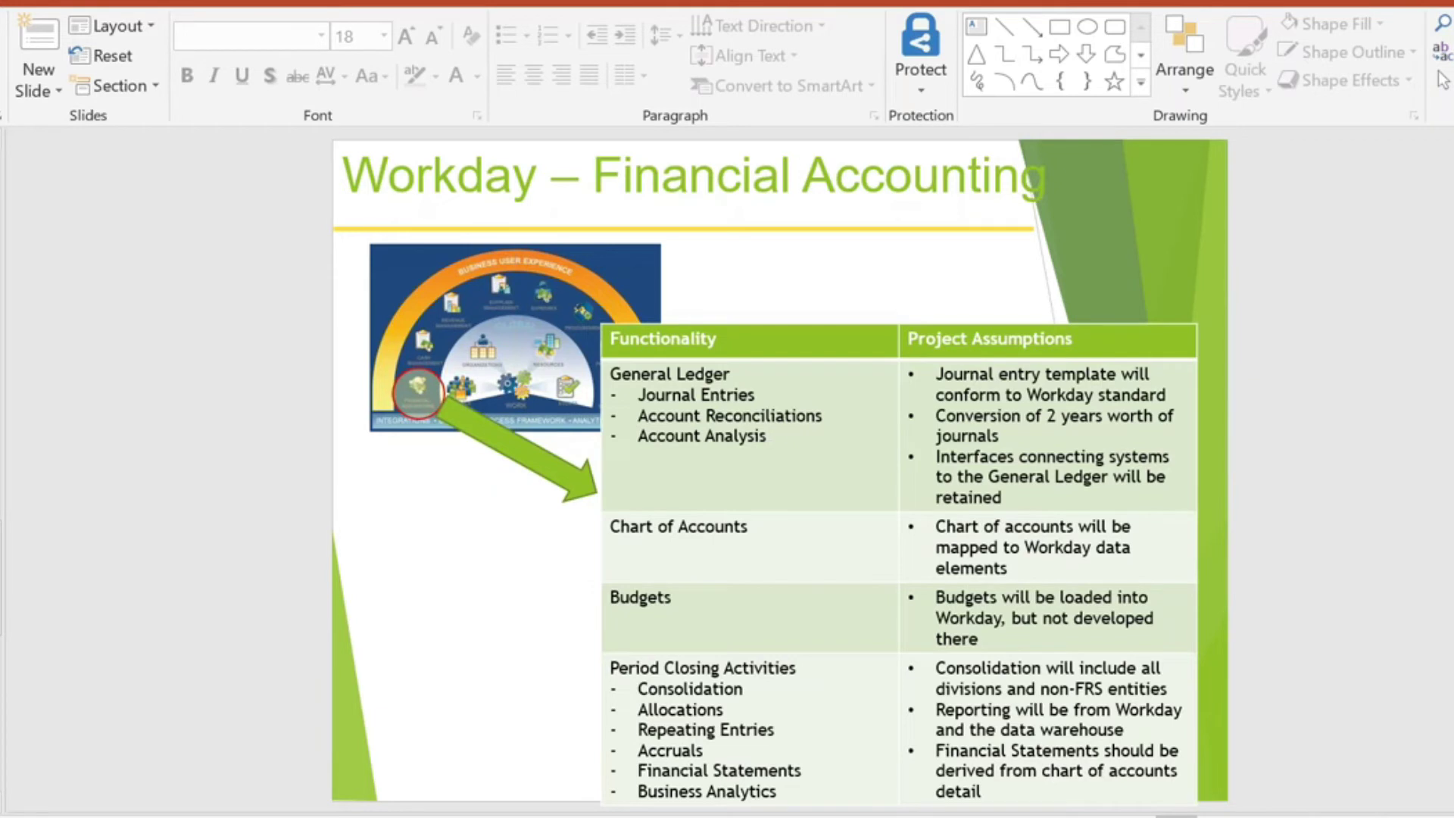
pyautogui.press('pagedown')
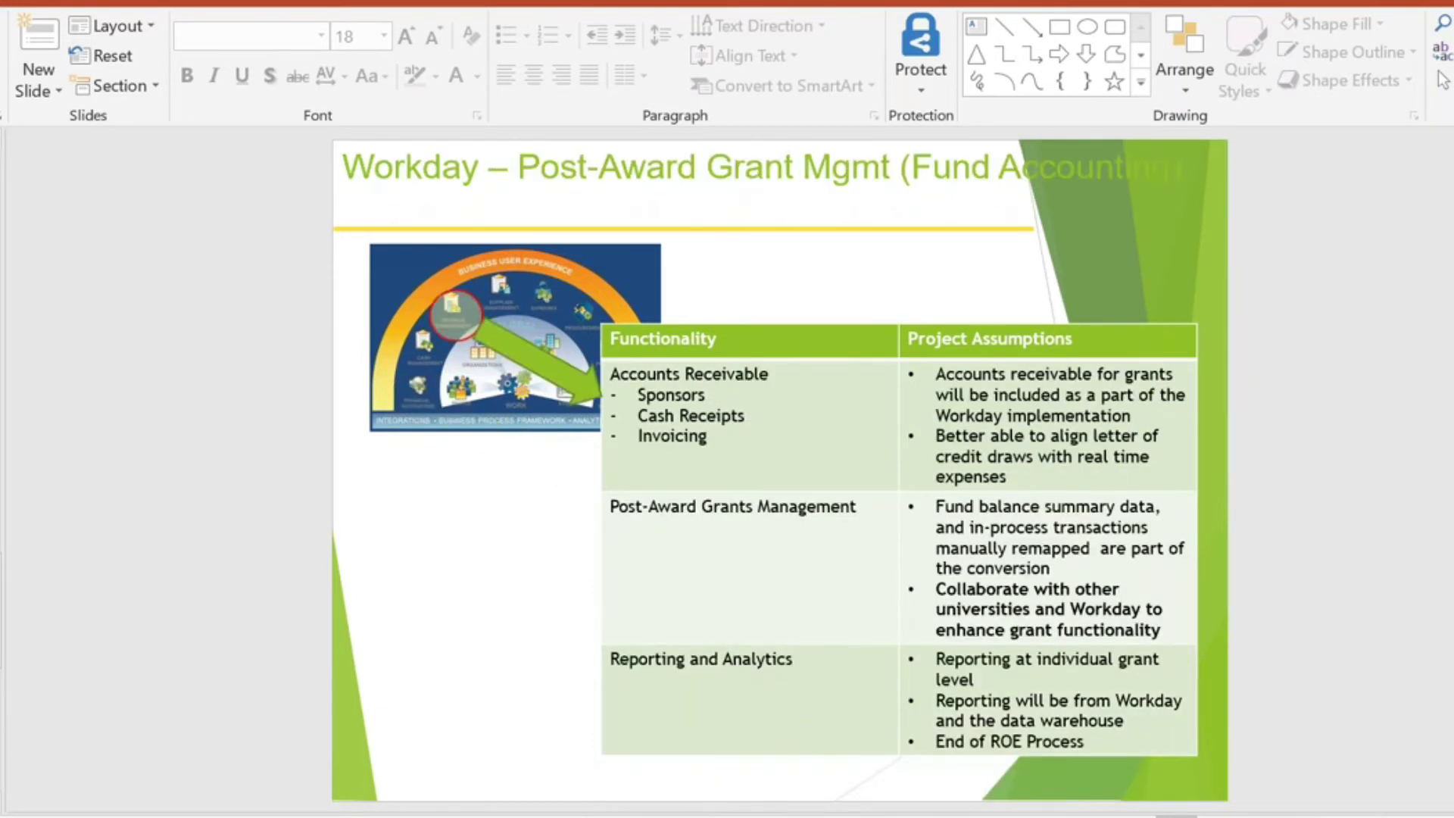
pyautogui.press('pagedown')
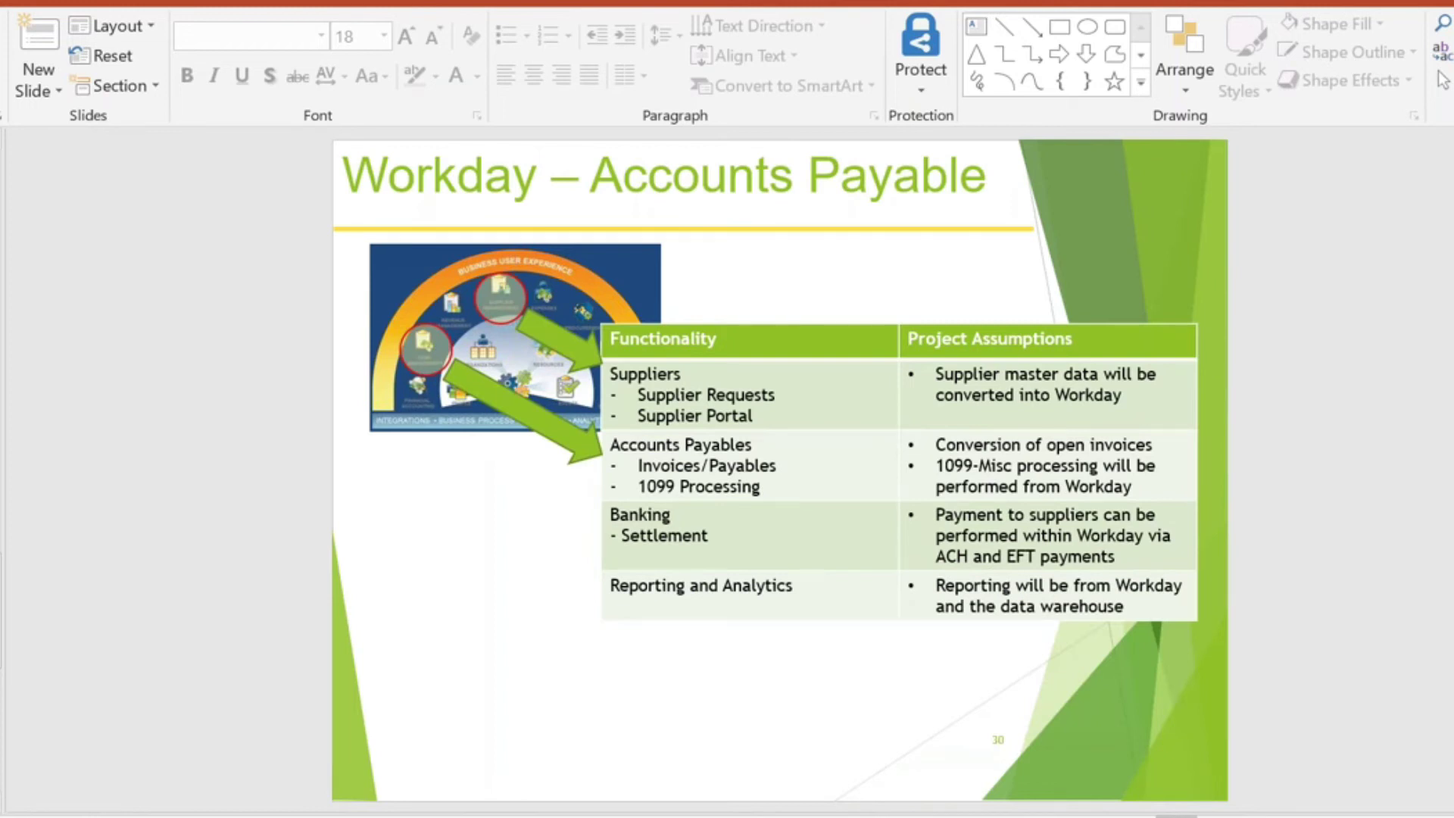
pyautogui.press('pagedown')
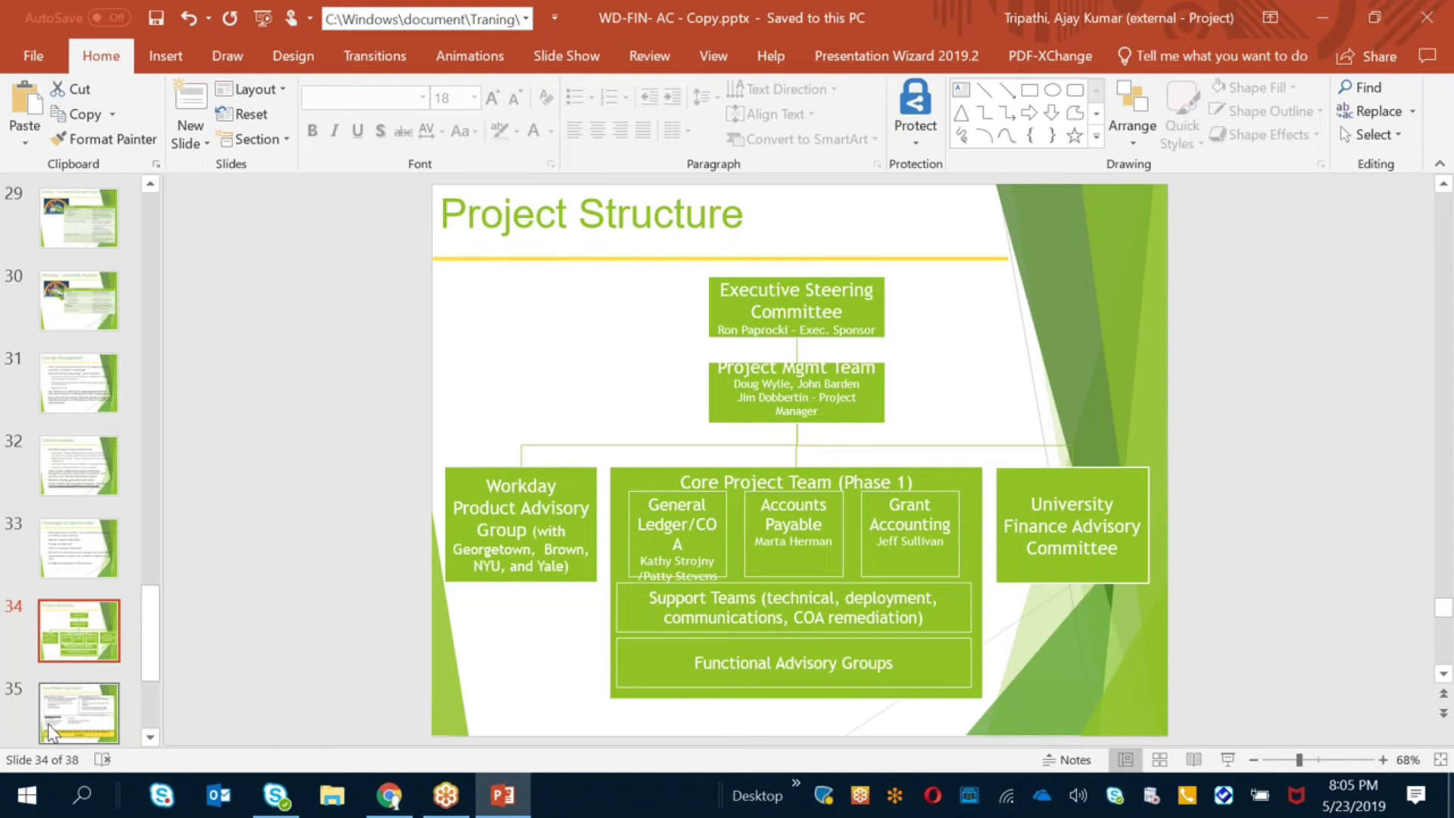
# Step: Jump to slide 35, Two Phase Approach, then to slide 36, Project Timeline & Methodology
pyautogui.click(77, 711)
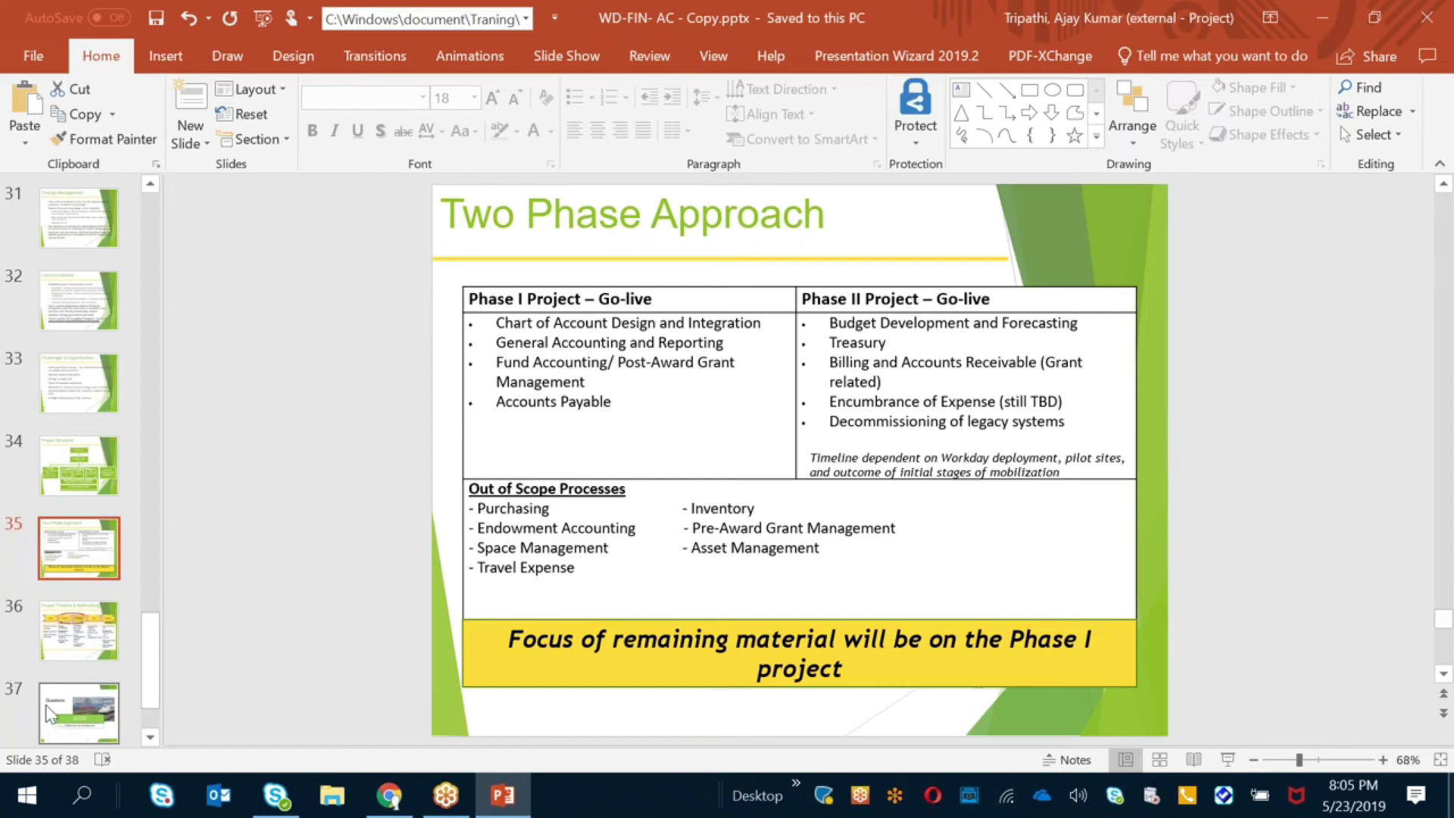
pyautogui.click(77, 622)
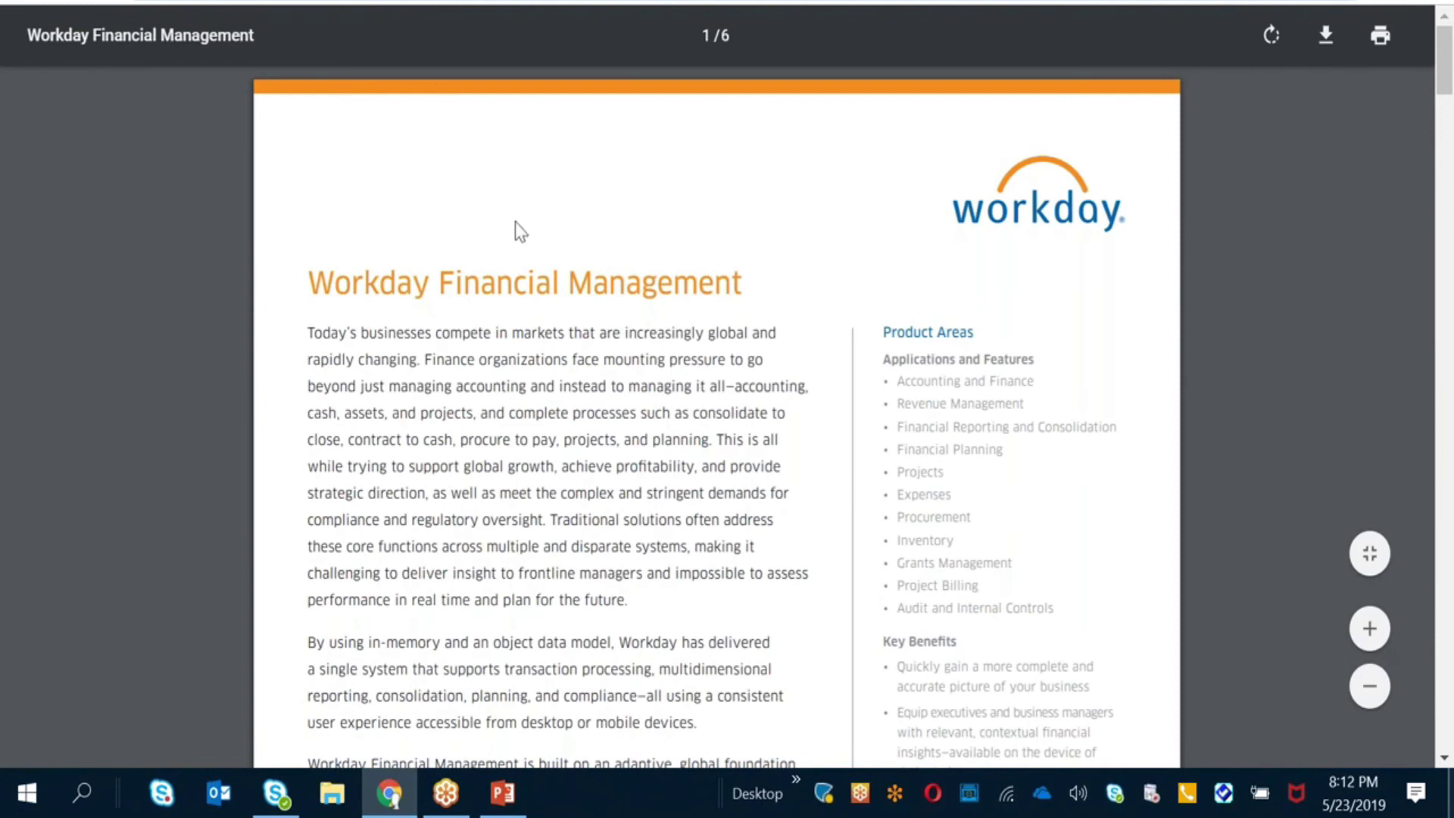
pyautogui.scroll(-3, 588, 380)
pyautogui.scroll(-5, 587, 379)
pyautogui.scroll(-5, 587, 380)
pyautogui.scroll(-5, 588, 380)
pyautogui.scroll(-5, 588, 379)
pyautogui.scroll(-5, 588, 380)
pyautogui.scroll(-4, 587, 386)
pyautogui.scroll(-5, 588, 393)
pyautogui.scroll(-5, 587, 393)
pyautogui.scroll(-5, 588, 393)
pyautogui.scroll(4, 588, 393)
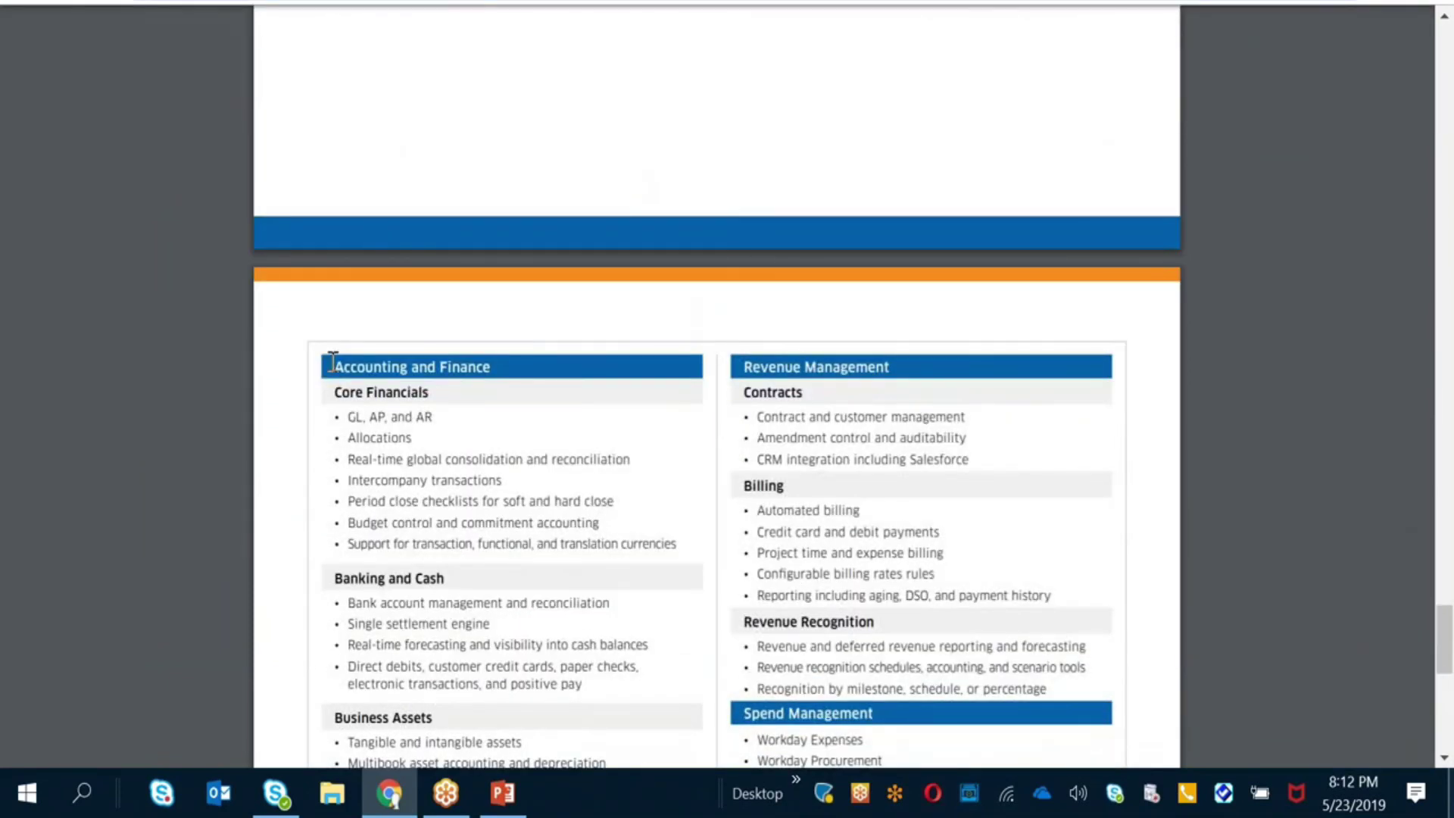
pyautogui.scroll(-2, 793, 458)
pyautogui.scroll(-2, 793, 458)
pyautogui.scroll(-3, 794, 458)
pyautogui.scroll(5, 794, 457)
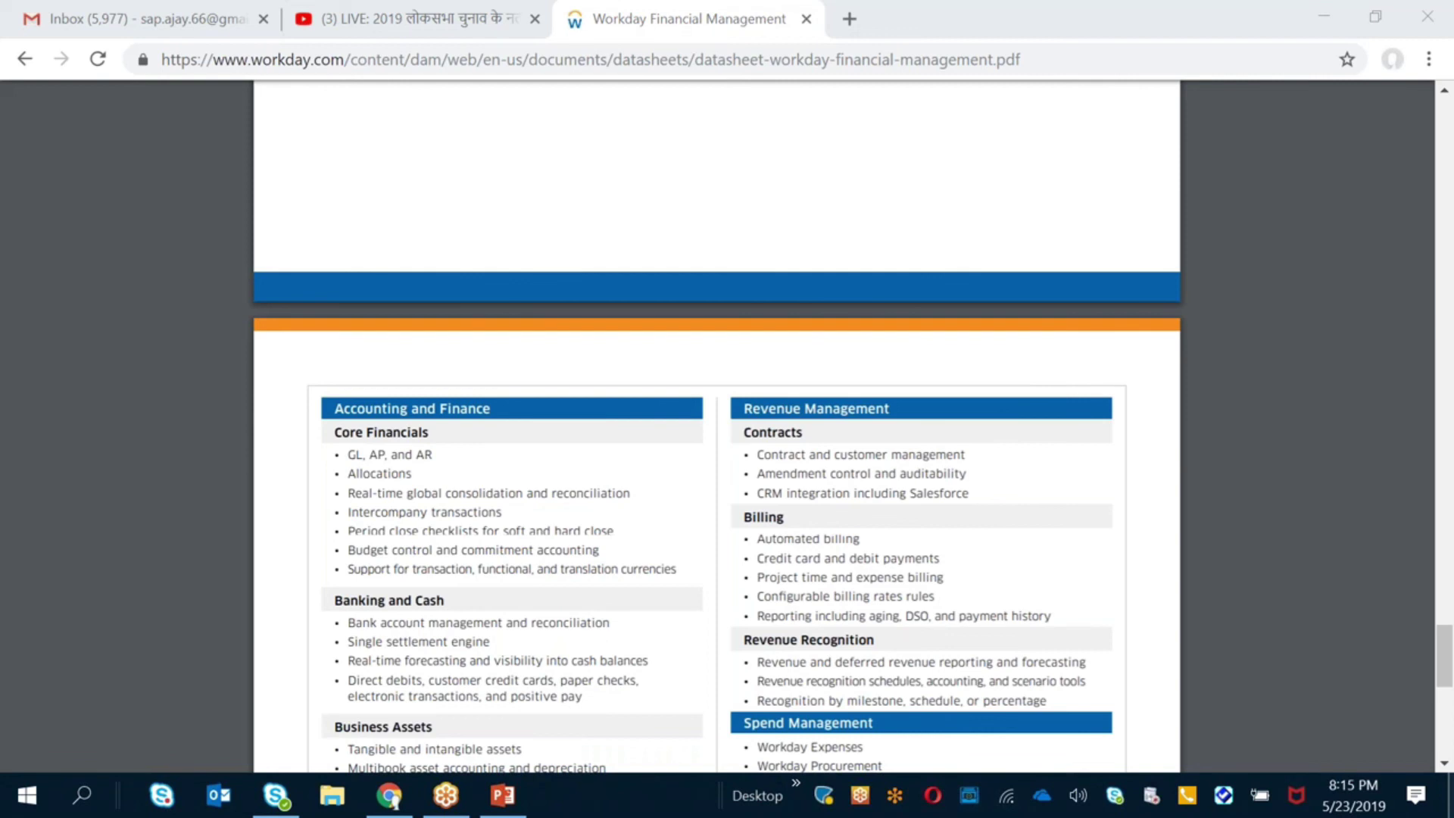
pyautogui.scroll(-2, 179, 554)
pyautogui.scroll(-1, 178, 552)
pyautogui.scroll(-2, 170, 562)
pyautogui.scroll(-3, 166, 561)
pyautogui.scroll(5, 168, 559)
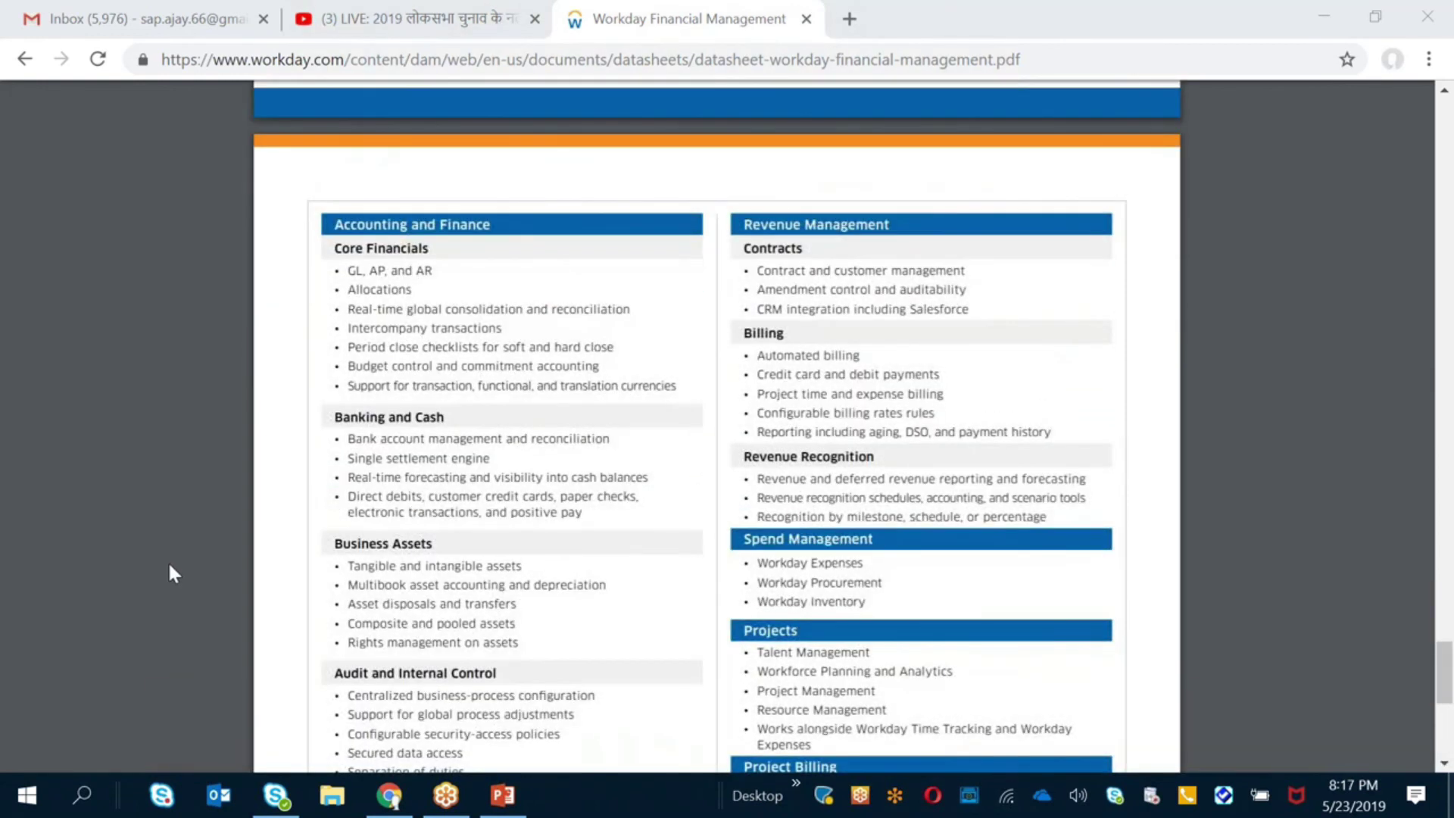